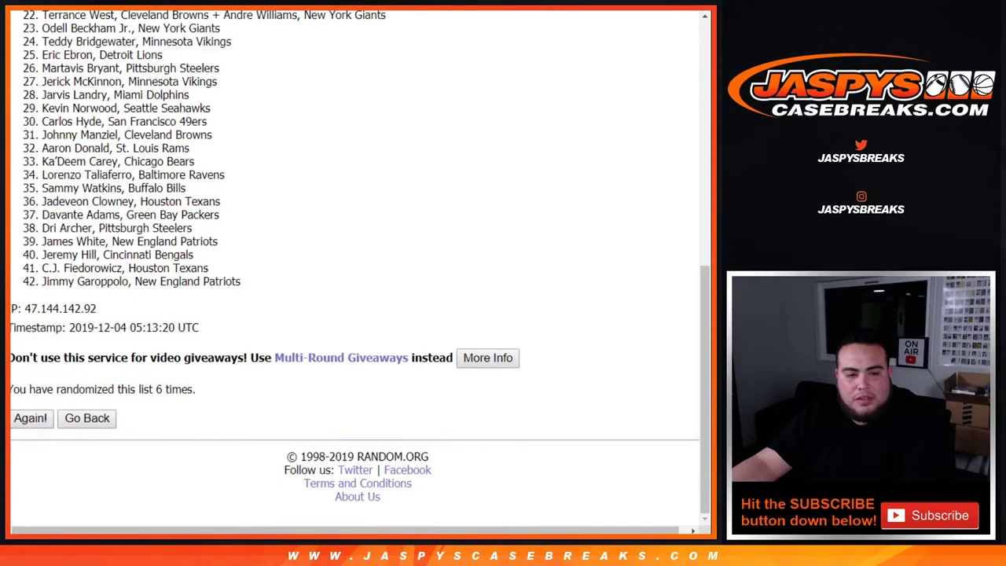
- Randomize the player list again until it has been randomized 8 times
click(29, 418)
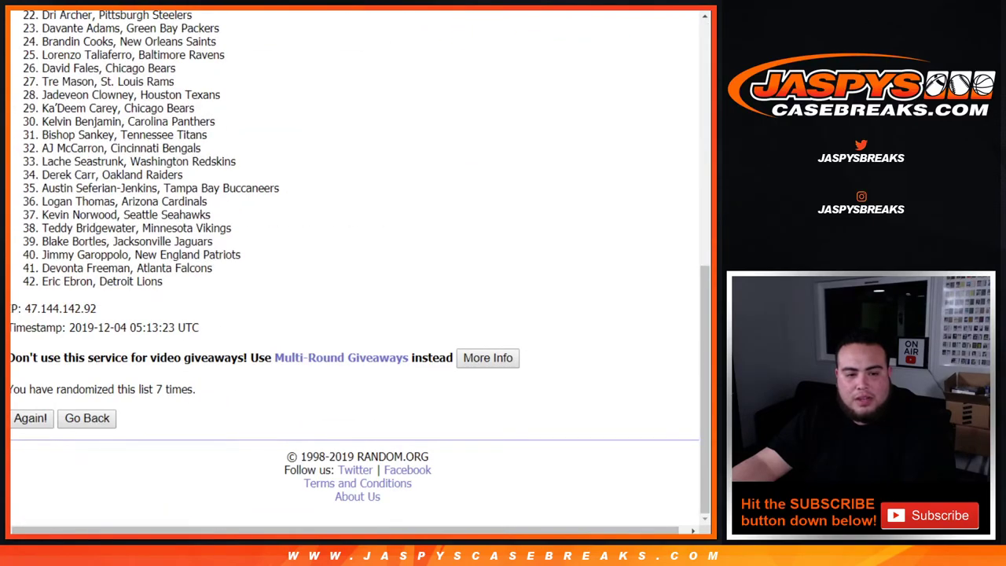
drag(154, 389, 194, 389)
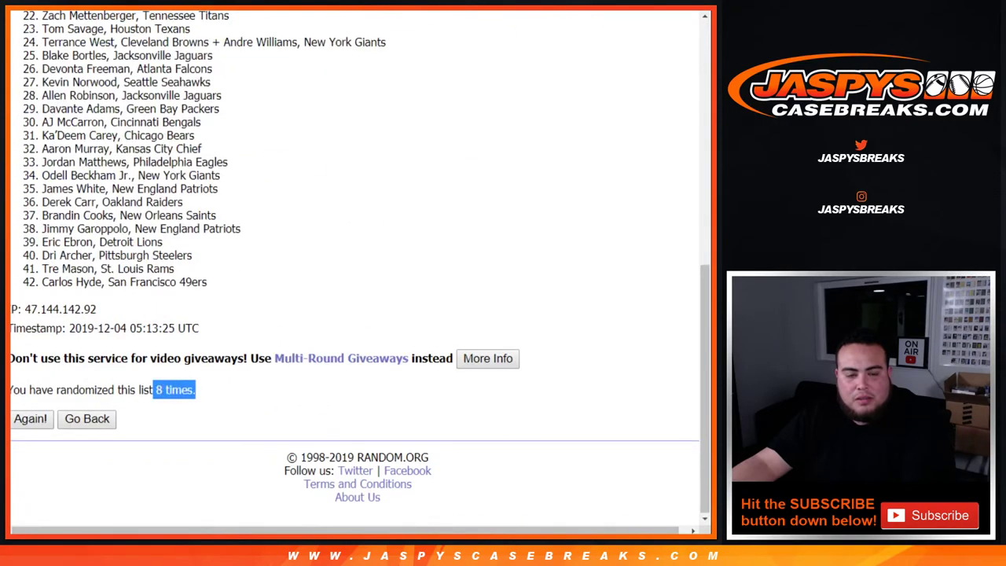
- Copy the entire randomized player list and paste it into the Google Sheets spreadsheet beside the customer names, starting at cell B1
scroll(195, 390, up, 6)
drag(42, 243, 207, 368)
scroll(228, 285, down, 5)
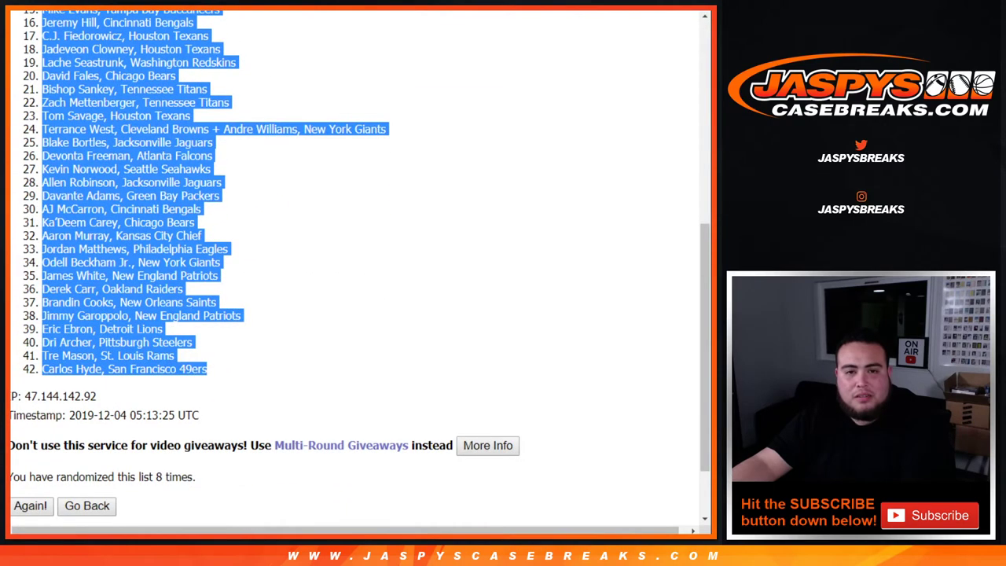
key(ctrl+Tab)
right_click(134, 112)
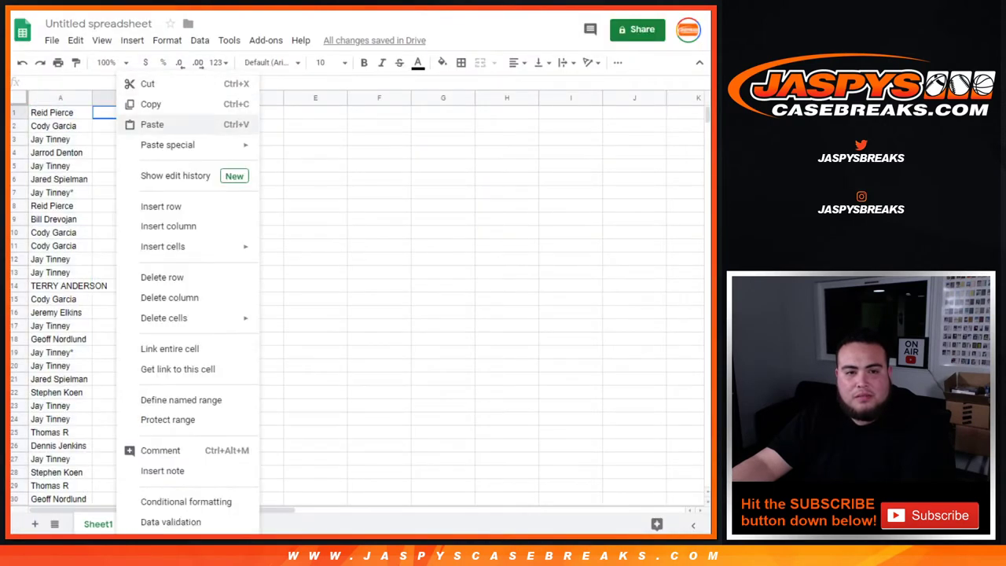
click(157, 123)
- Set the whole sheet's font size to 14 and fit column A's width to the customer names
key(ctrl+a)
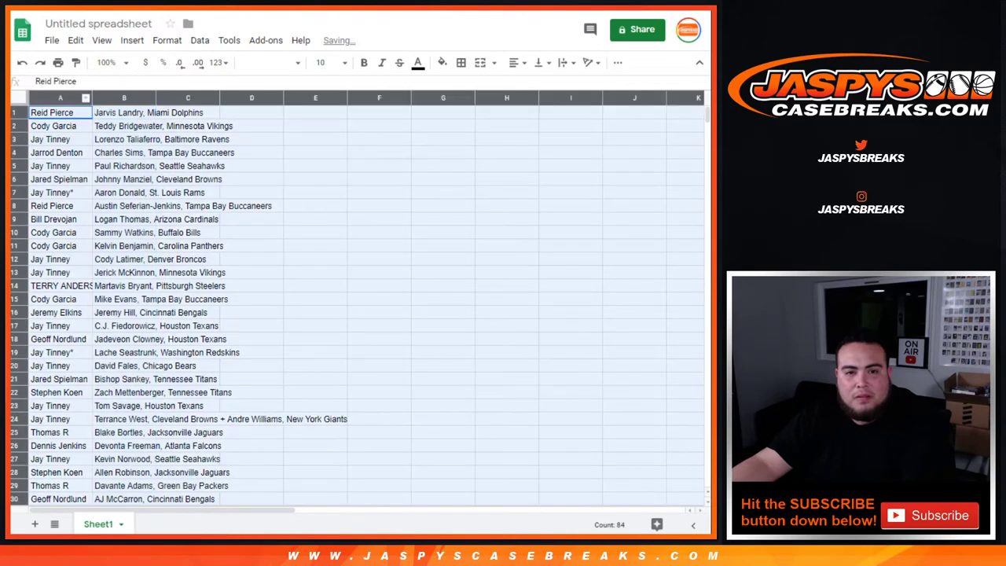
click(326, 62)
click(325, 227)
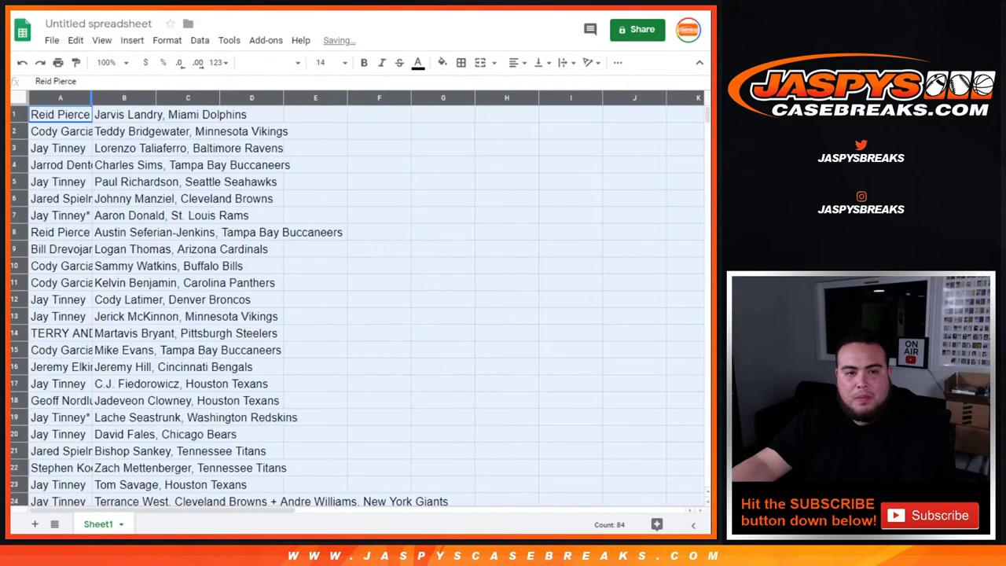
click(85, 96)
double_click(91, 97)
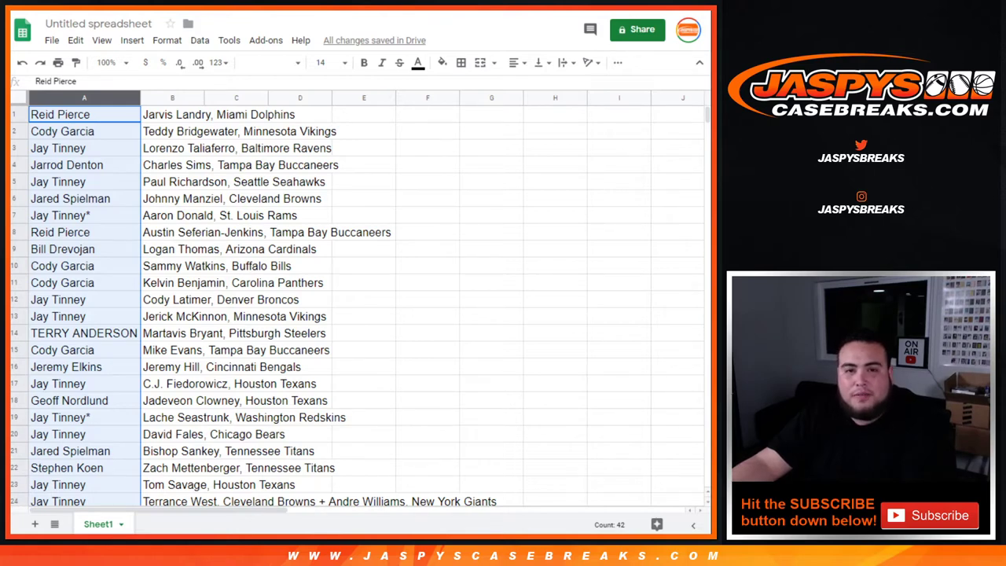
- Fit column B's width to the longest player entry
key(ctrl+Tab)
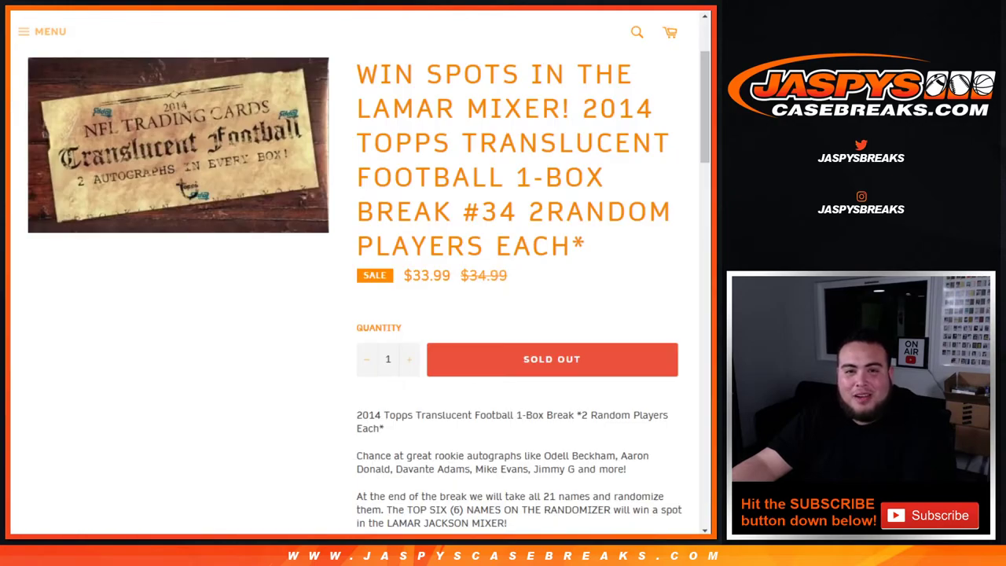
key(ctrl+shift+Tab)
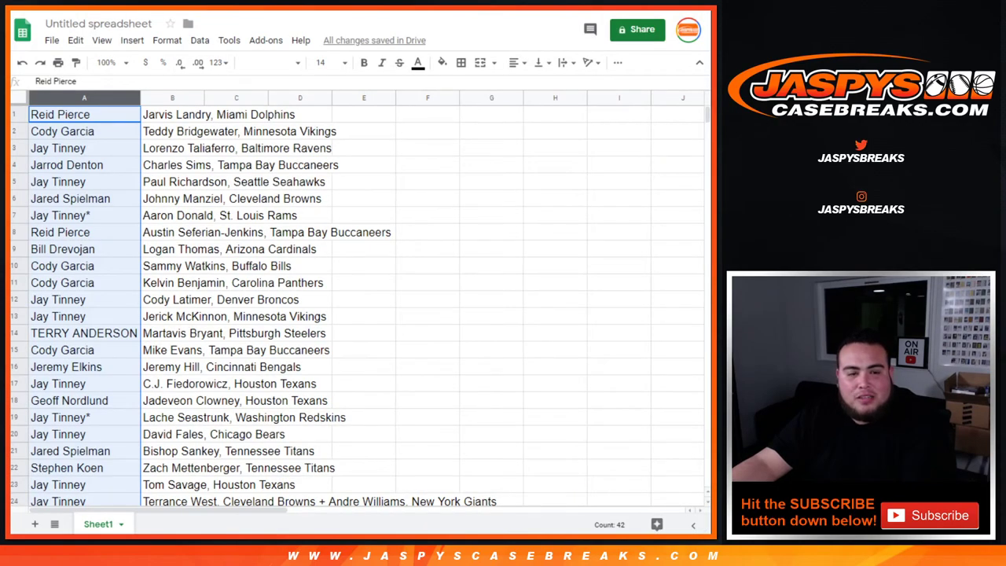
key(shift+space)
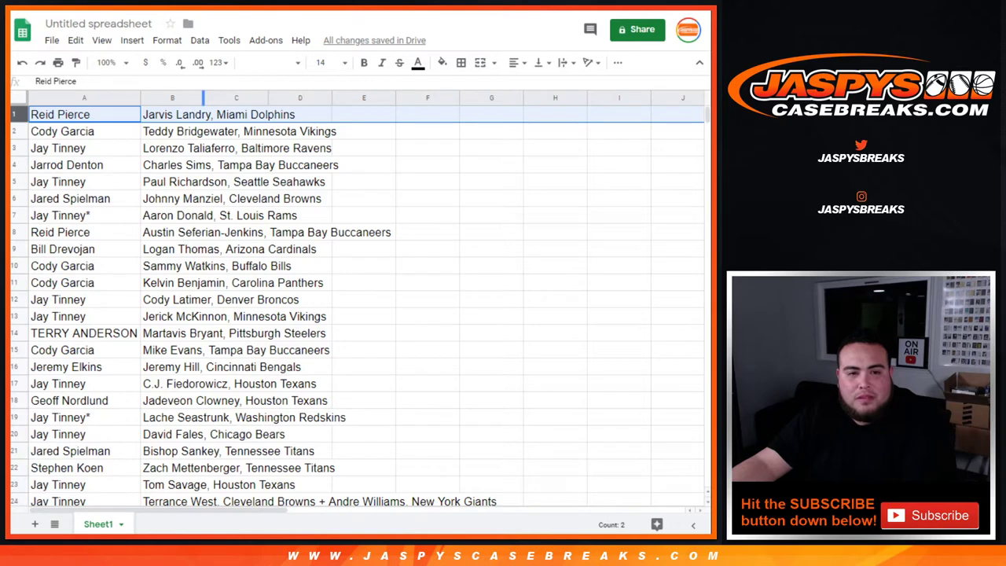
double_click(204, 98)
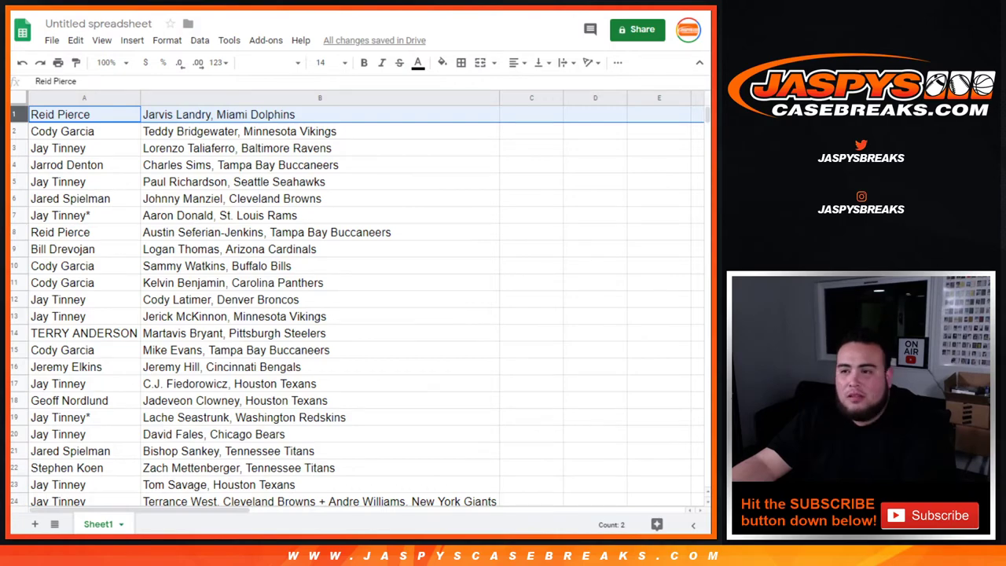
- Sort the sheet by column A from A to Z so each customer's players are grouped together
scroll(357, 306, down, 5)
scroll(357, 306, down, 6)
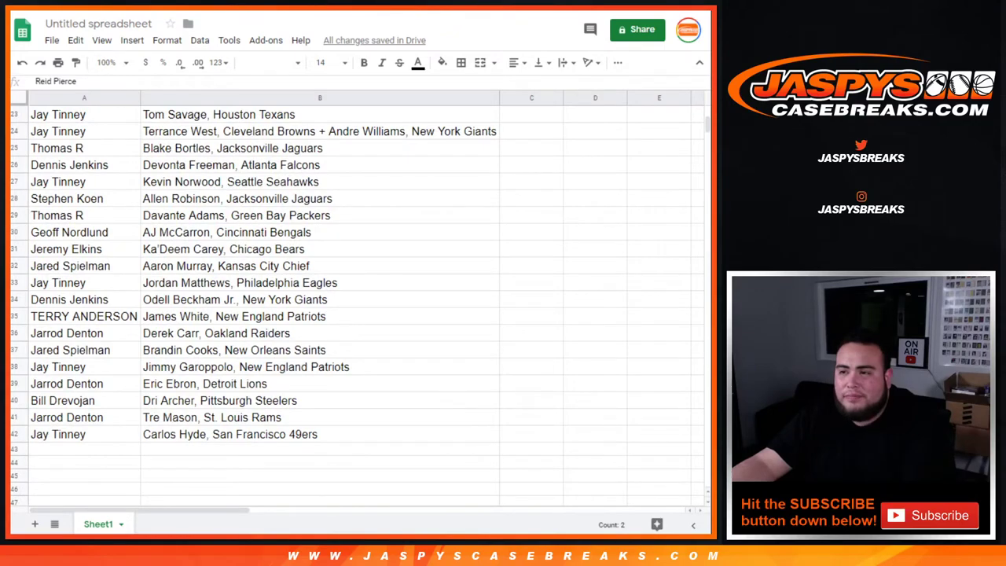
scroll(357, 306, up, 11)
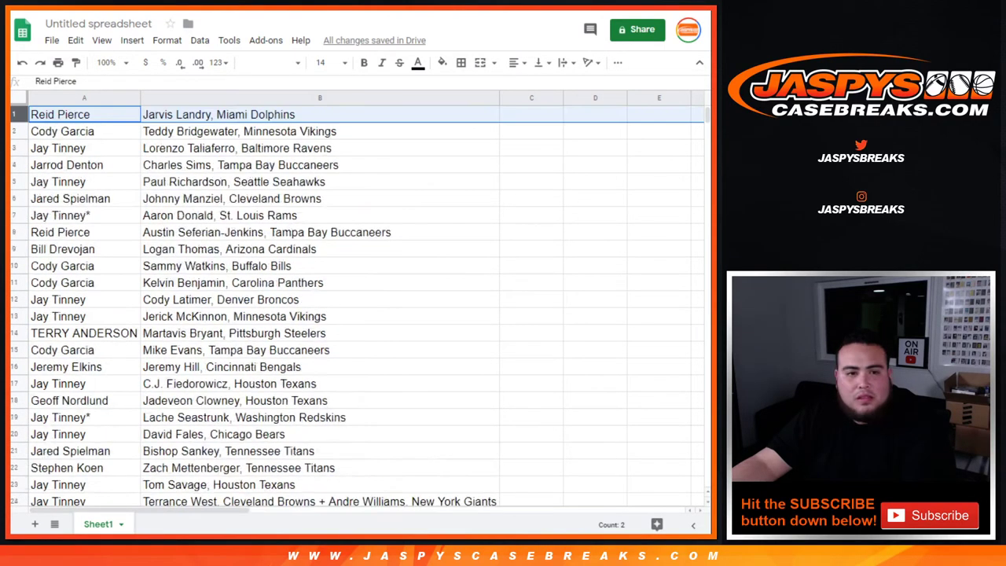
click(134, 98)
click(189, 359)
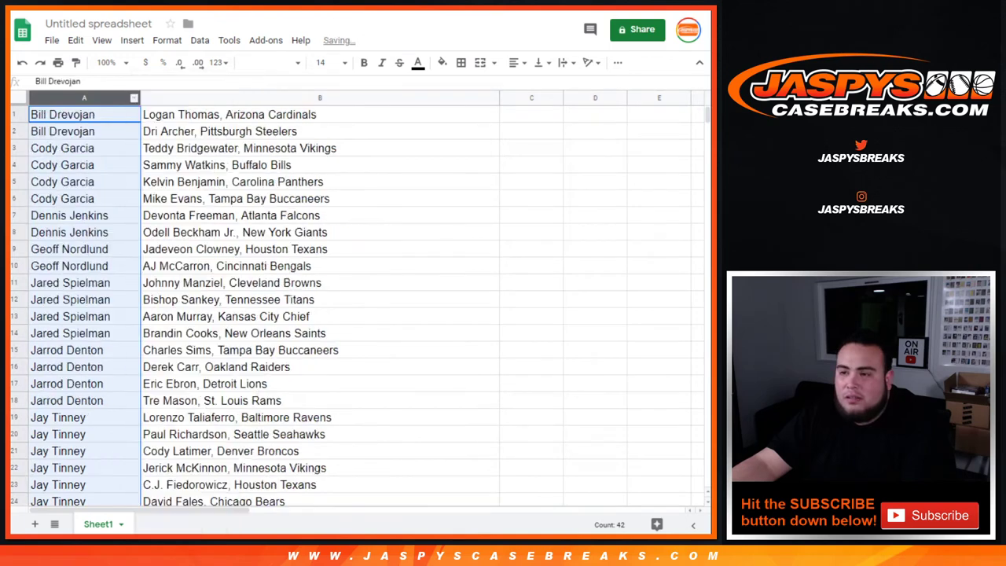
- Review the assigned players customer by customer, highlighting each customer's block of rows in turn from row 1 through row 42
drag(84, 114, 319, 131)
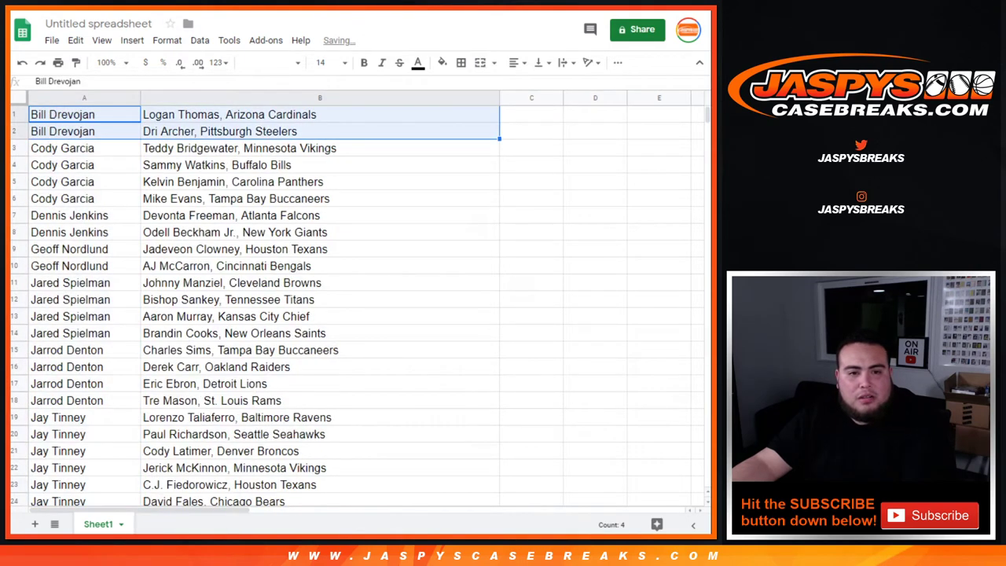
drag(62, 148, 318, 198)
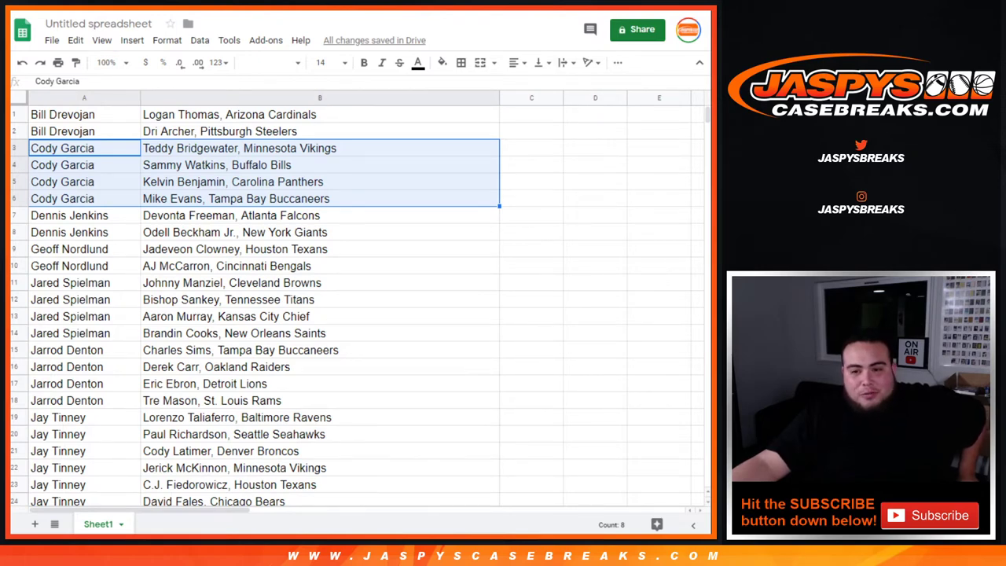
drag(69, 216, 315, 232)
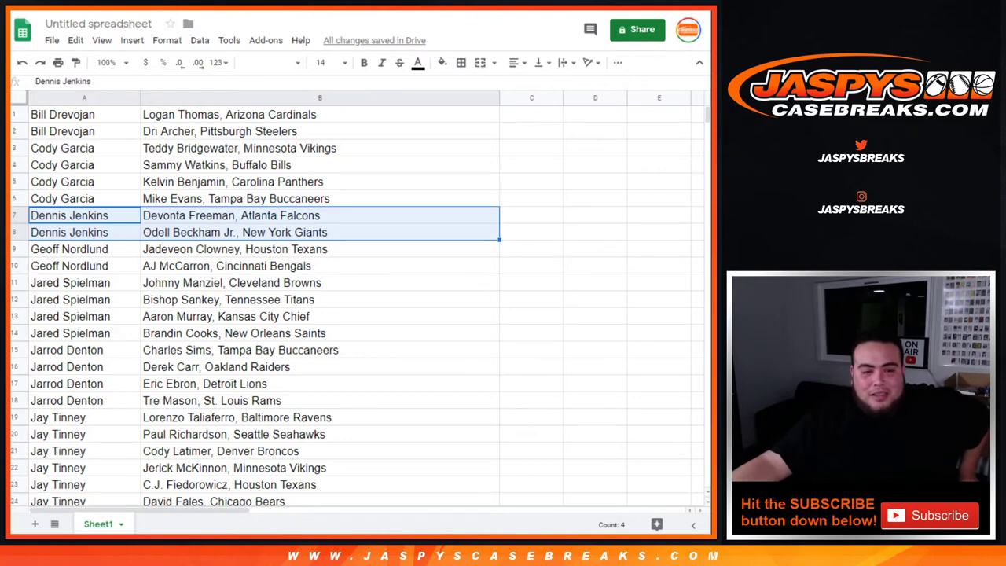
drag(69, 249, 236, 266)
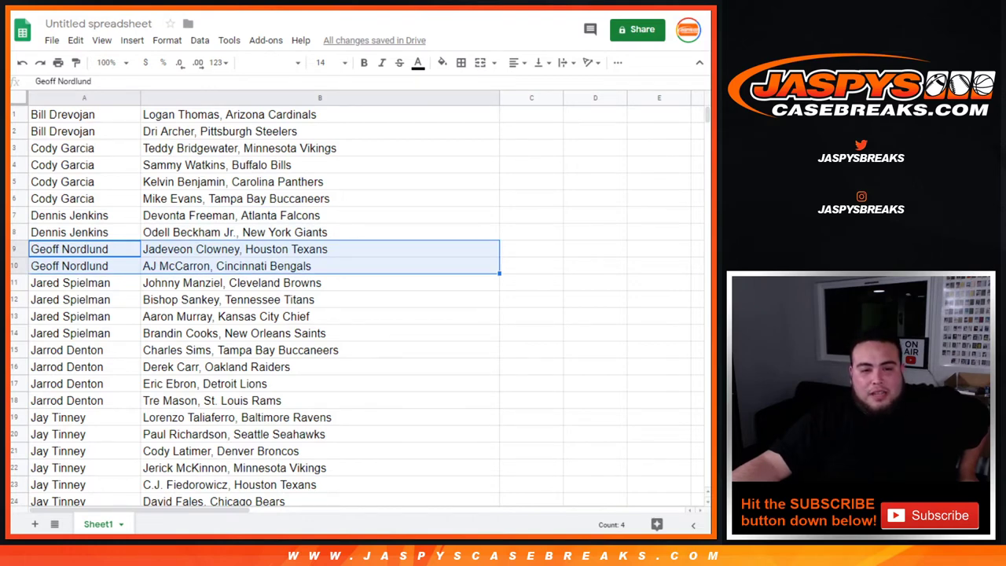
drag(70, 283, 236, 333)
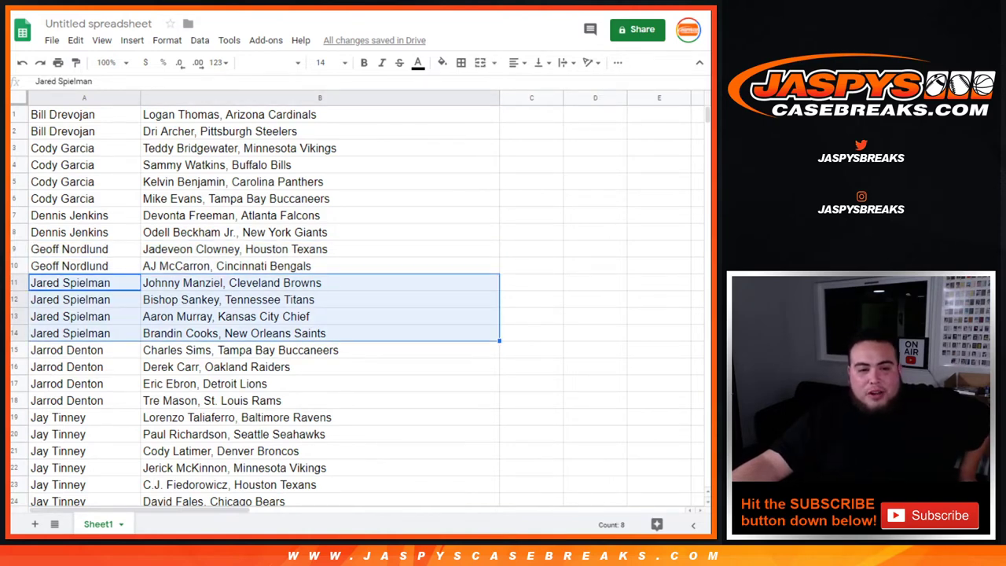
scroll(256, 307, down, 3)
drag(66, 232, 212, 283)
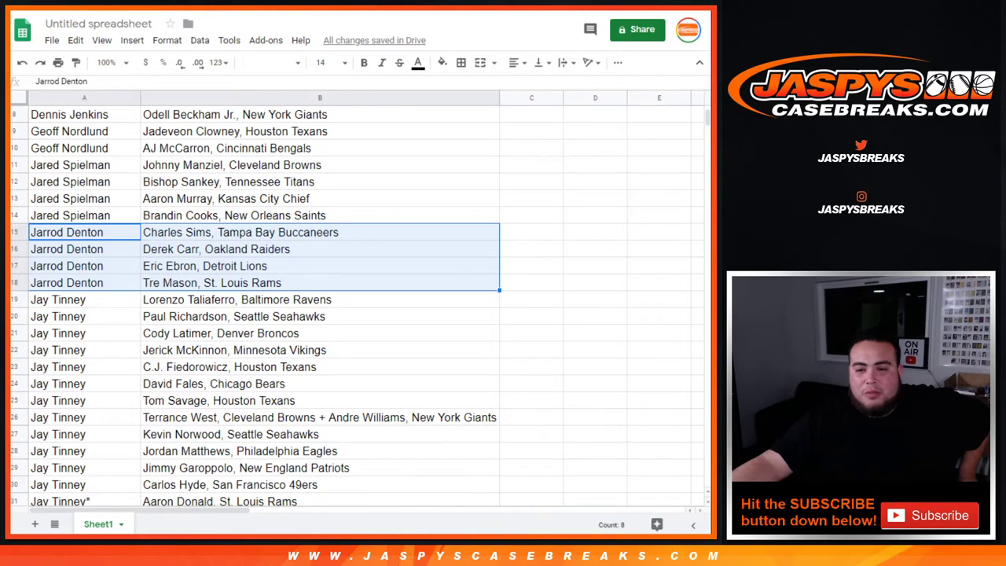
scroll(354, 307, down, 2)
drag(84, 215, 315, 434)
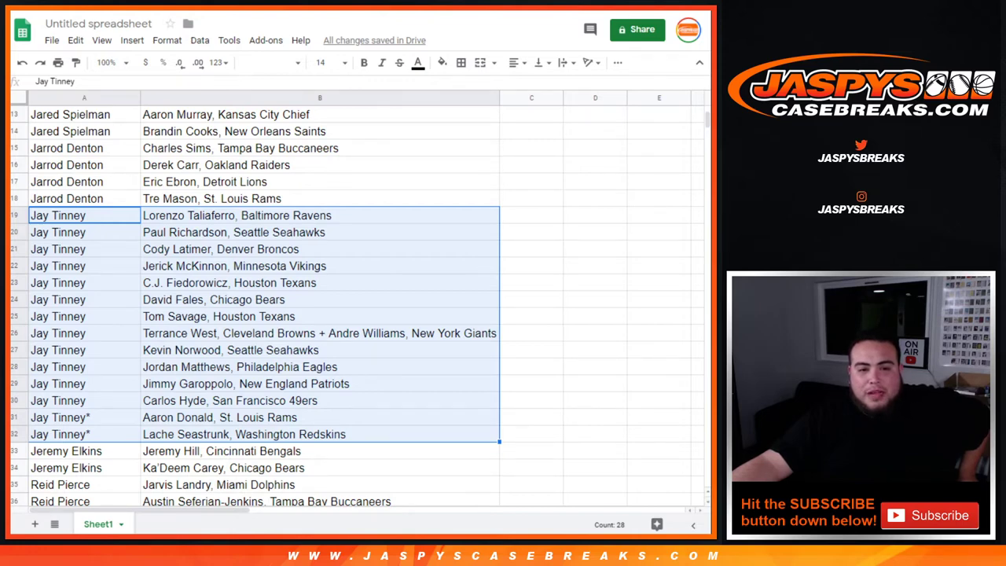
scroll(260, 307, down, 5)
drag(84, 283, 314, 299)
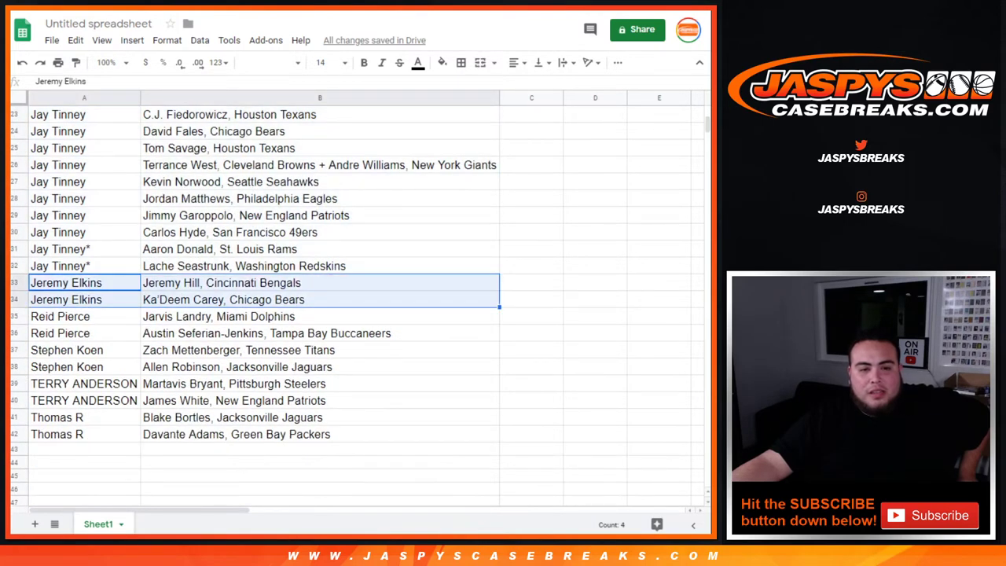
drag(84, 316, 315, 333)
scroll(260, 307, down, 1)
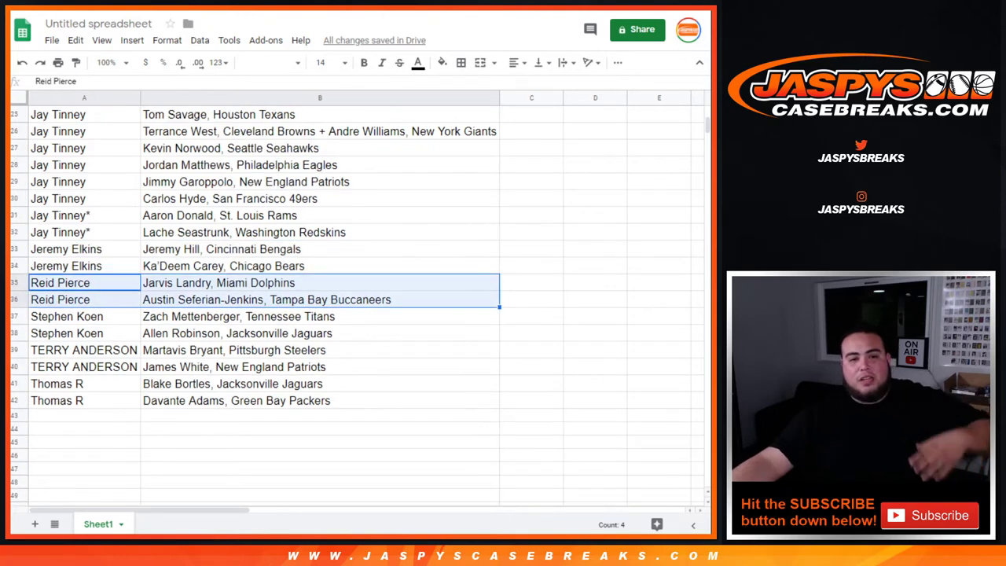
drag(84, 316, 314, 333)
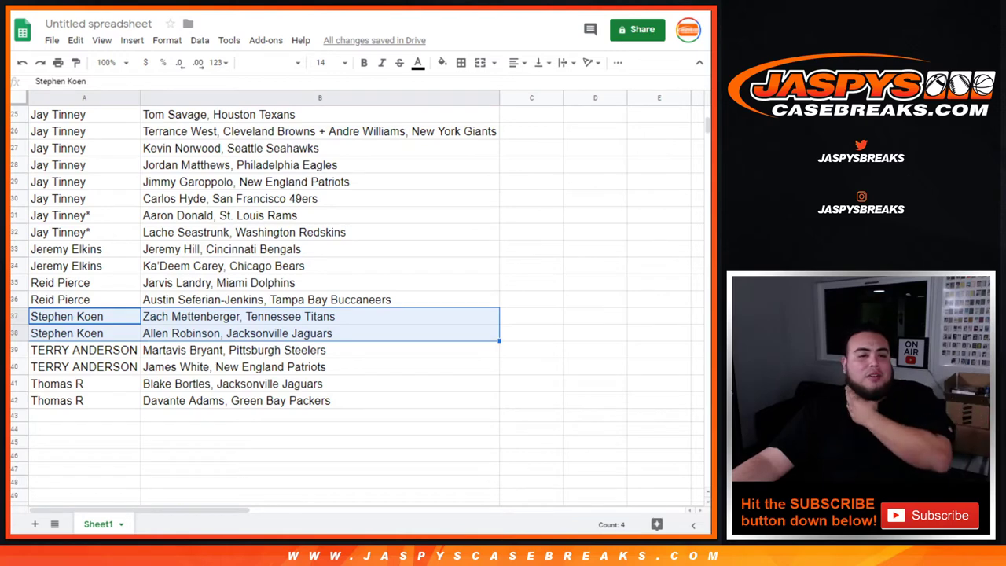
scroll(260, 306, down, 1)
drag(85, 316, 314, 334)
drag(84, 349, 314, 367)
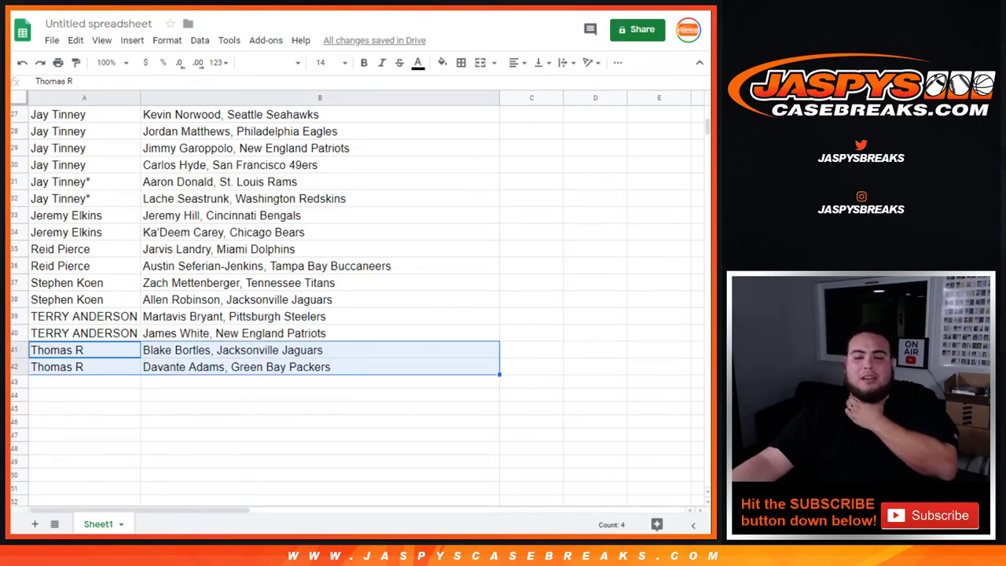
scroll(354, 306, up, 10)
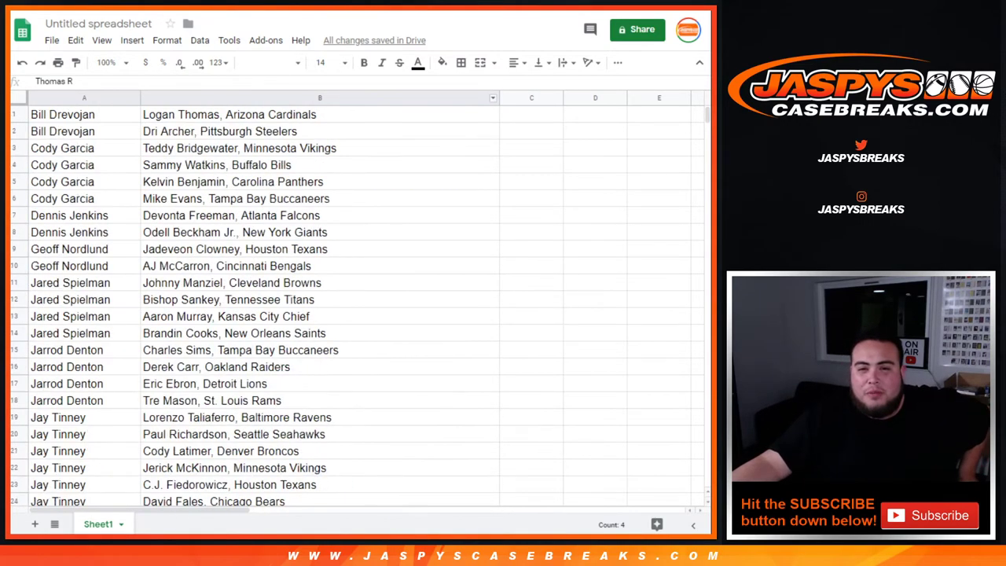
- Copy the product title from "2014 TOPPS TRANSLUCENT FOOTBALL" through "PLAYERS EACH*" on the break's store page
key(ctrl+Tab)
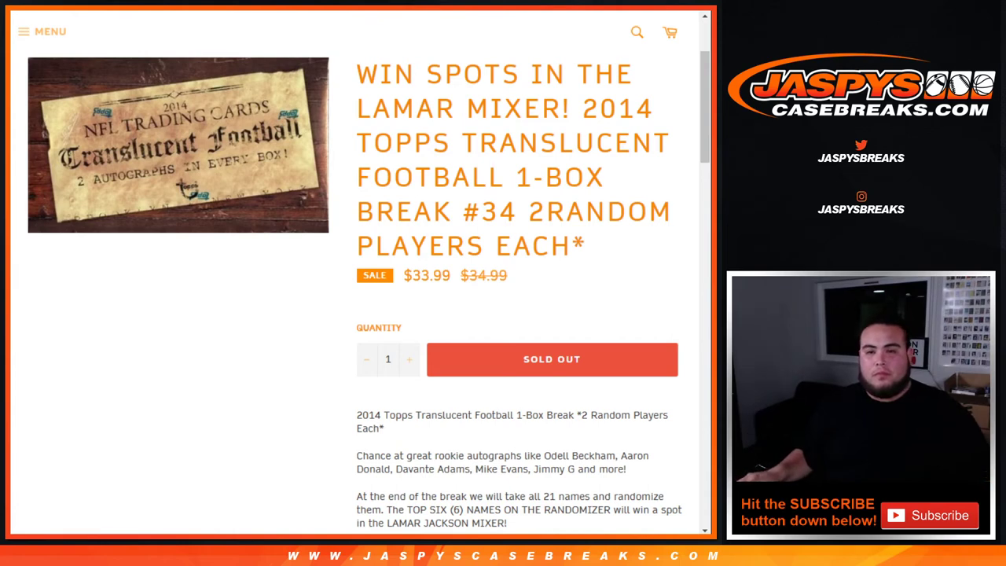
drag(583, 108, 587, 245)
key(ctrl+c)
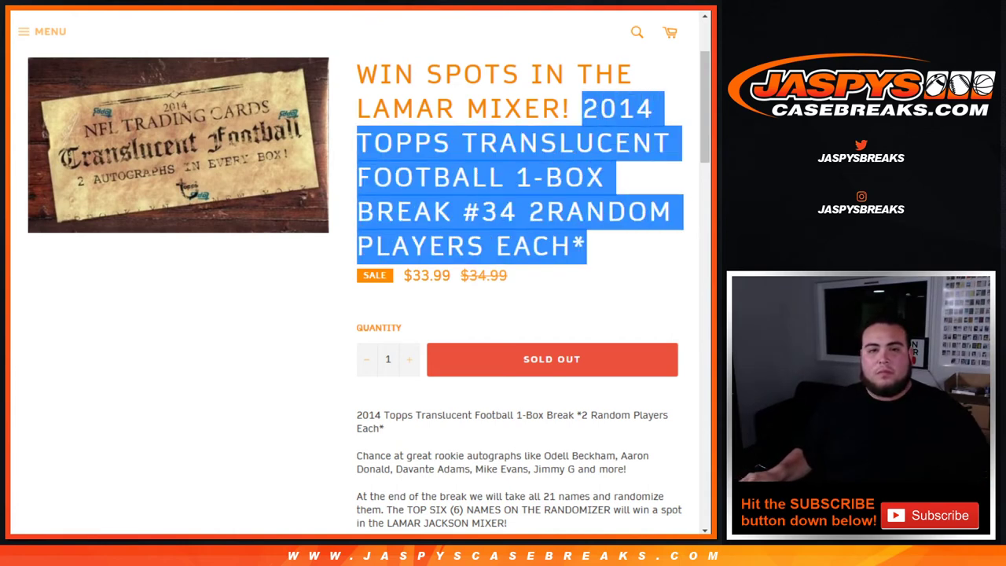
- Rename the spreadsheet as "tu. 12/3 - " followed by the copied title "2014 TOPPS TRANSLUCENT FOOTBALL 1-BOX BREAK #34 2RANDOM PLAYERS EACH*"
key(alt+Tab)
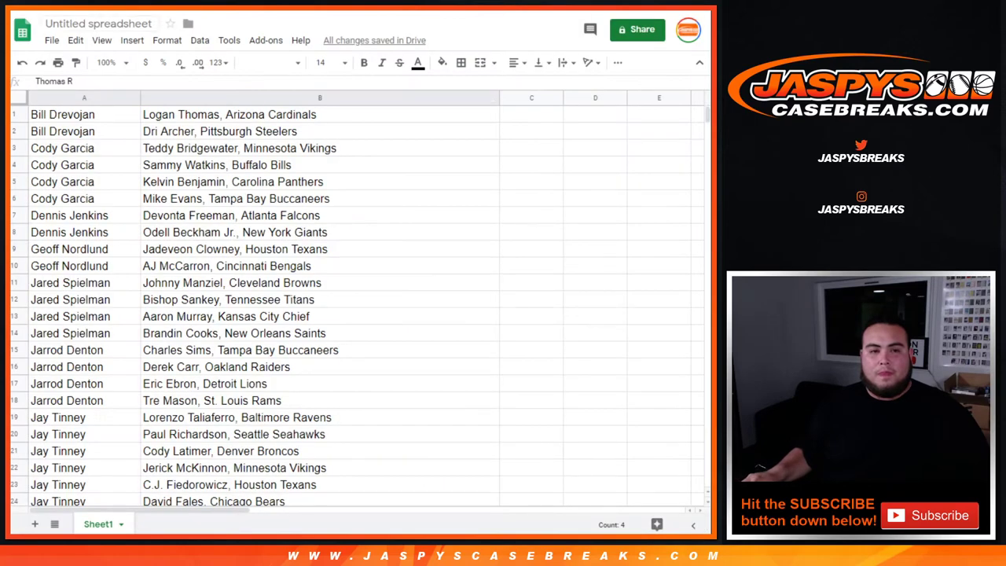
click(98, 23)
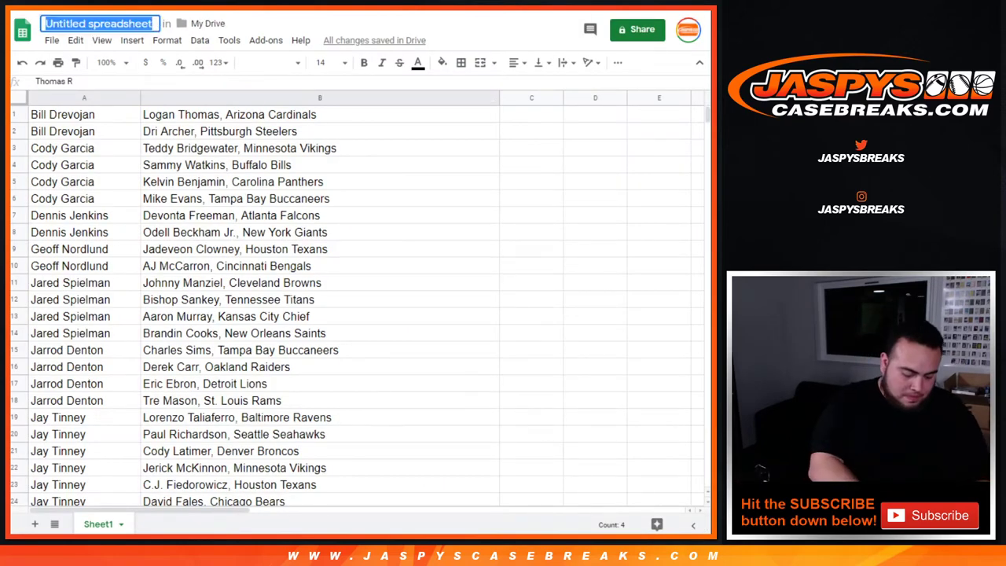
text(tu. 12)
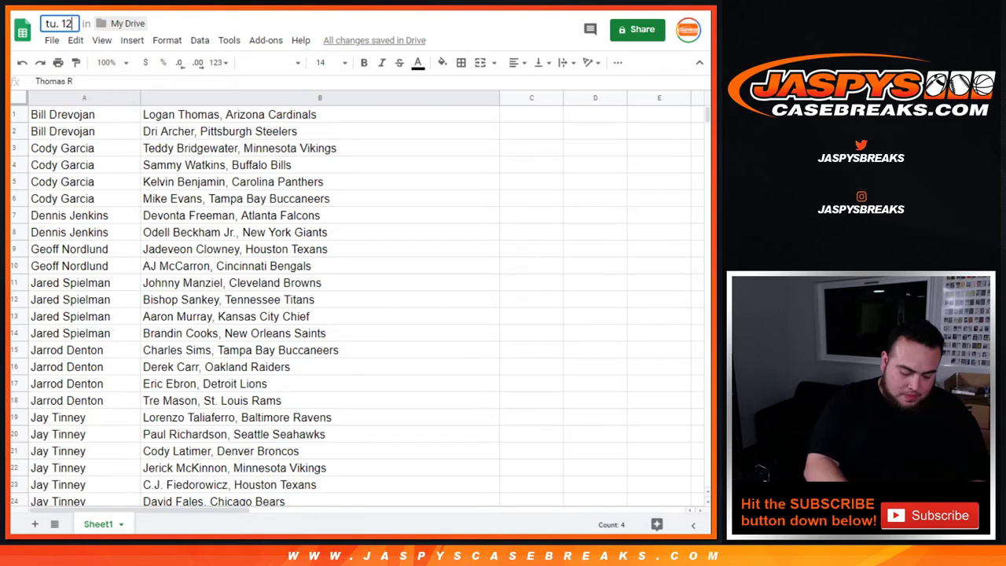
text(/3 -)
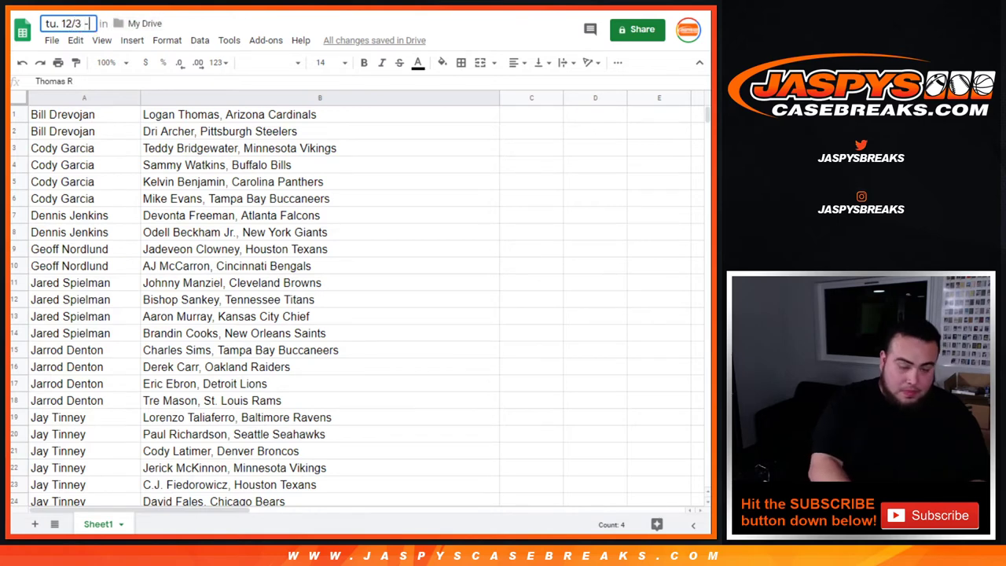
key(ctrl+v)
key(Return)
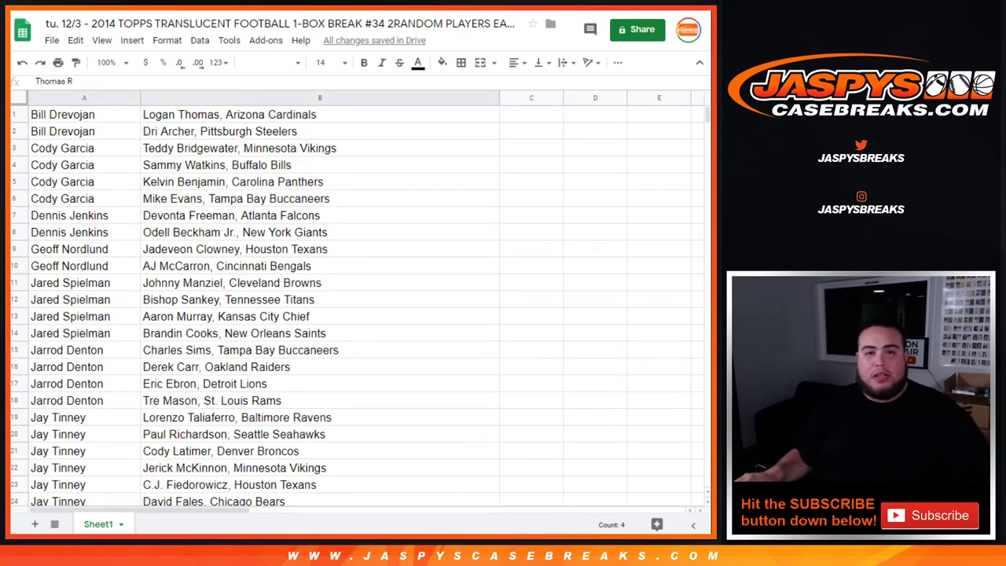
- Open a fresh RANDOM.ORG List Randomizer form and paste the list of customer names as its items
key(ctrl+t)
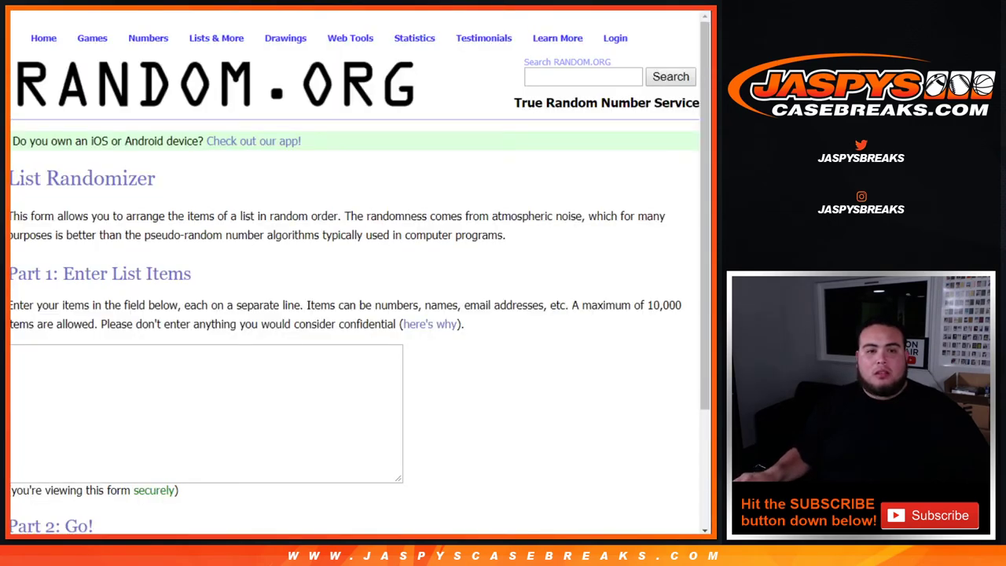
click(47, 362)
key(ctrl+v)
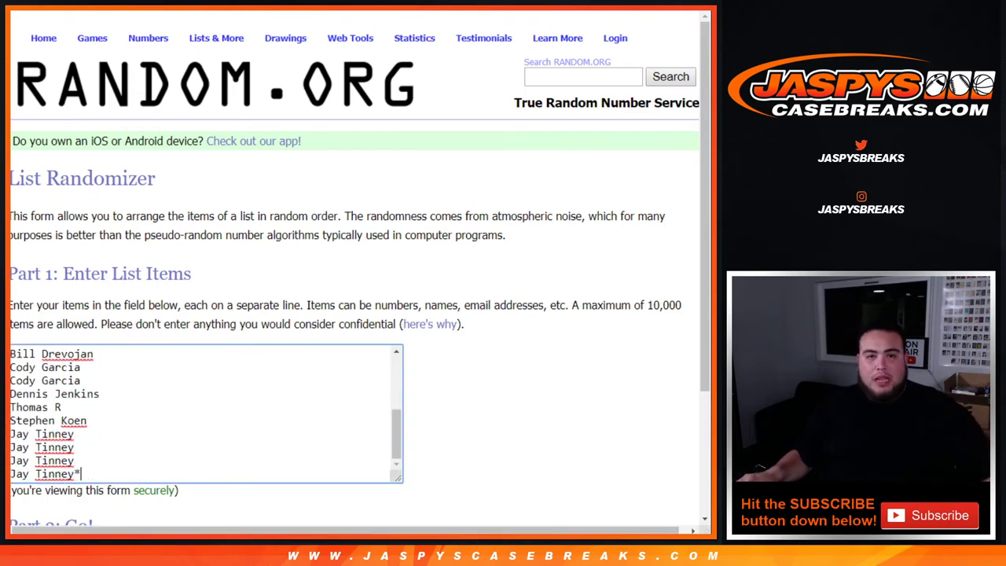
- Highlight the store page's rule that the top six names on the randomizer win a spot in the Lamar Jackson mixer
key(ctrl+Tab)
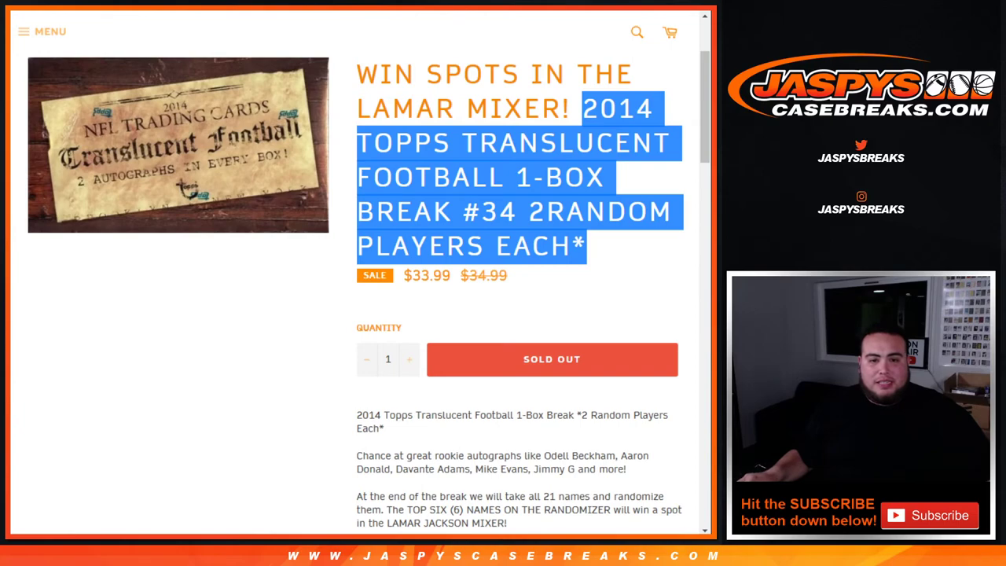
scroll(353, 276, down, 3)
drag(407, 300, 507, 313)
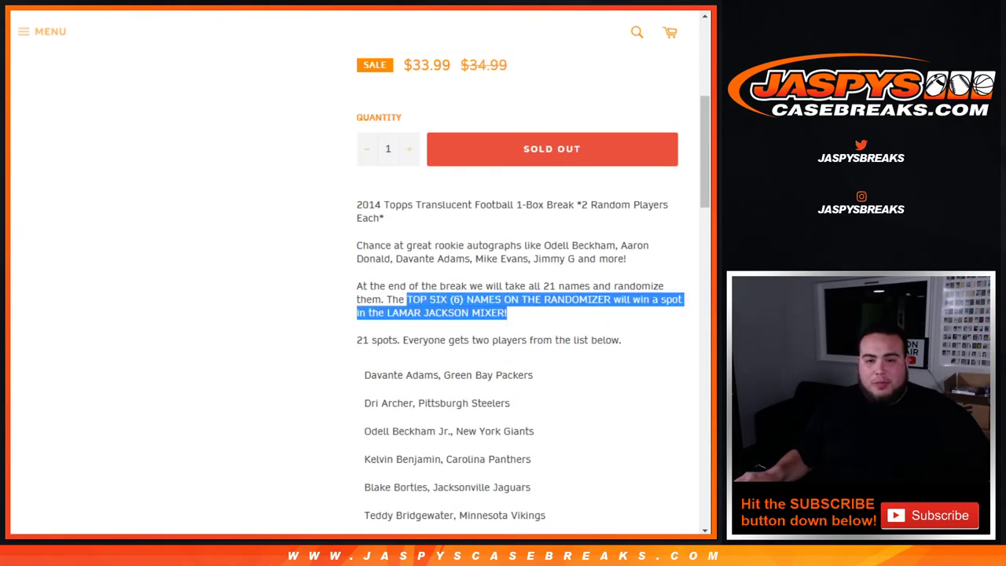
- Return to the spreadsheet and sort the sheet A to Z by the player names in column B
key(ctrl+Tab)
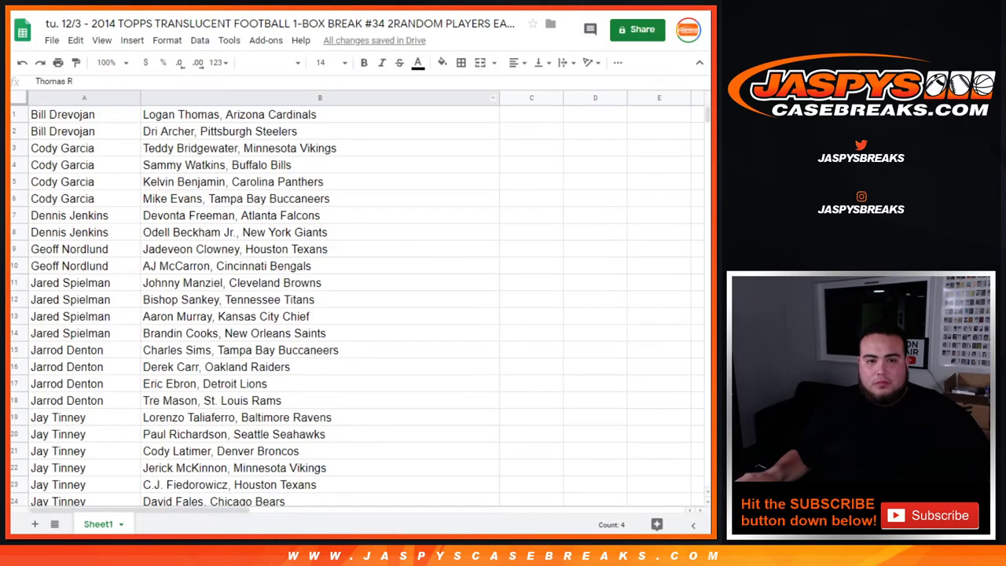
right_click(487, 98)
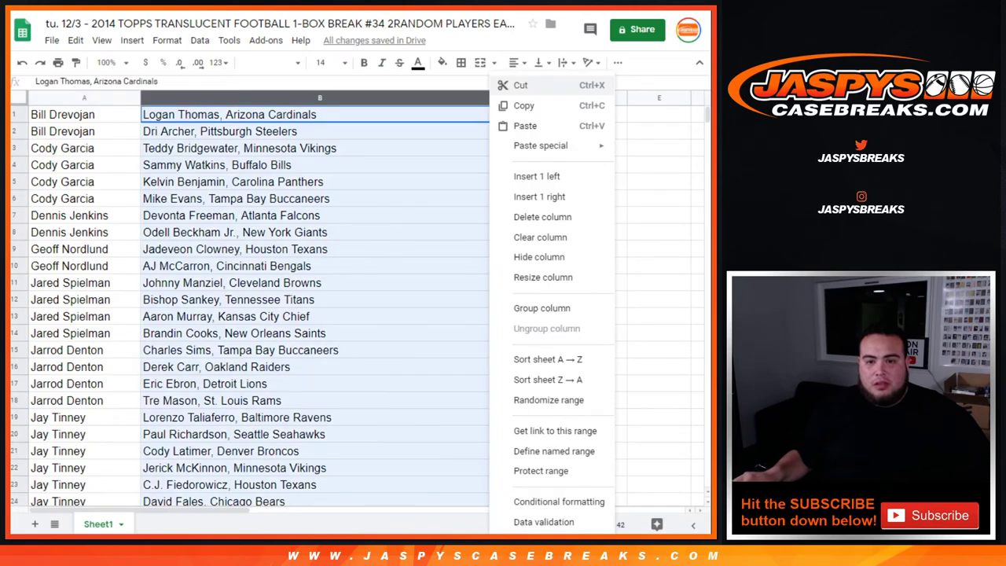
click(548, 359)
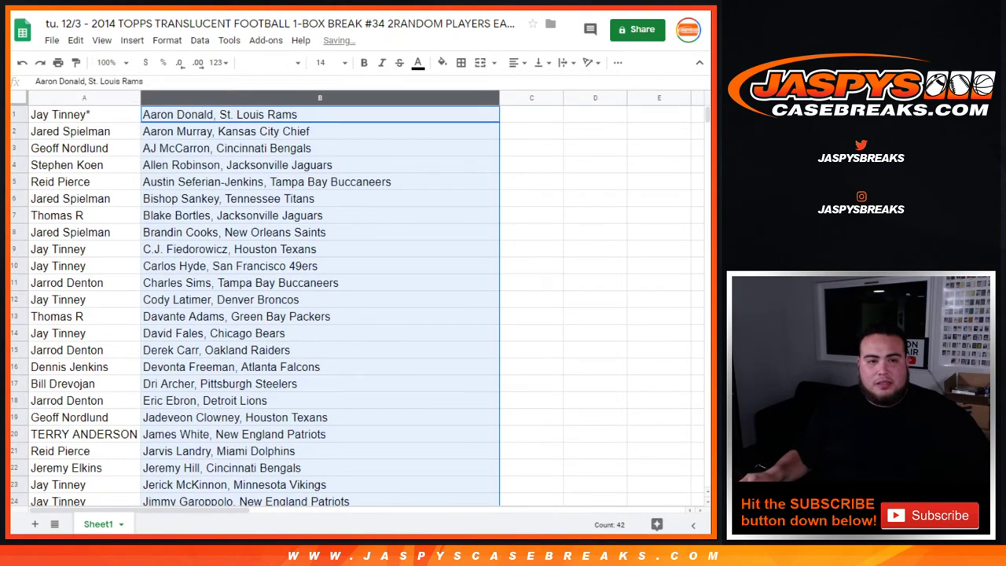
- Set the sheet's print page orientation to portrait and return to the spreadsheet without printing
key(ctrl+p)
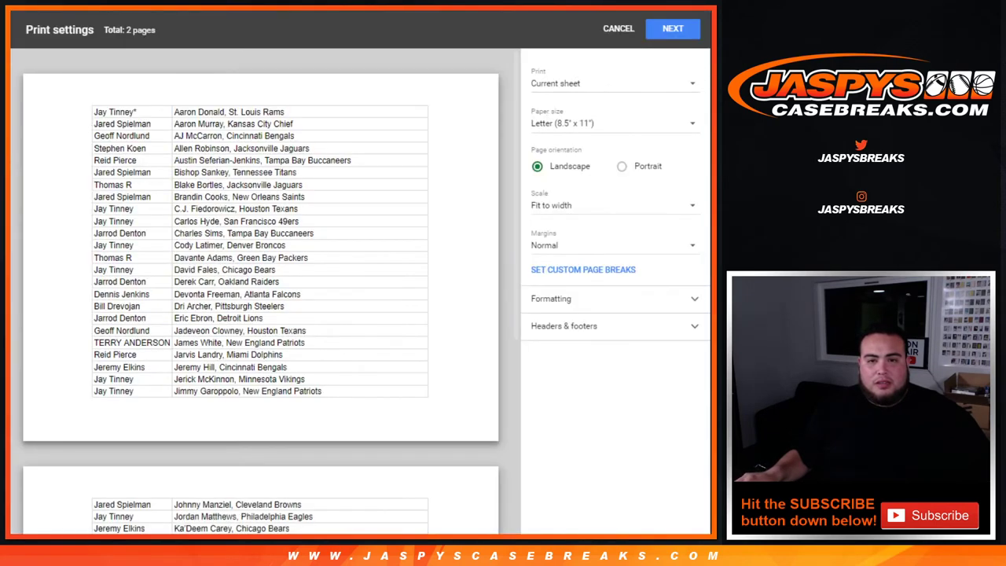
click(622, 166)
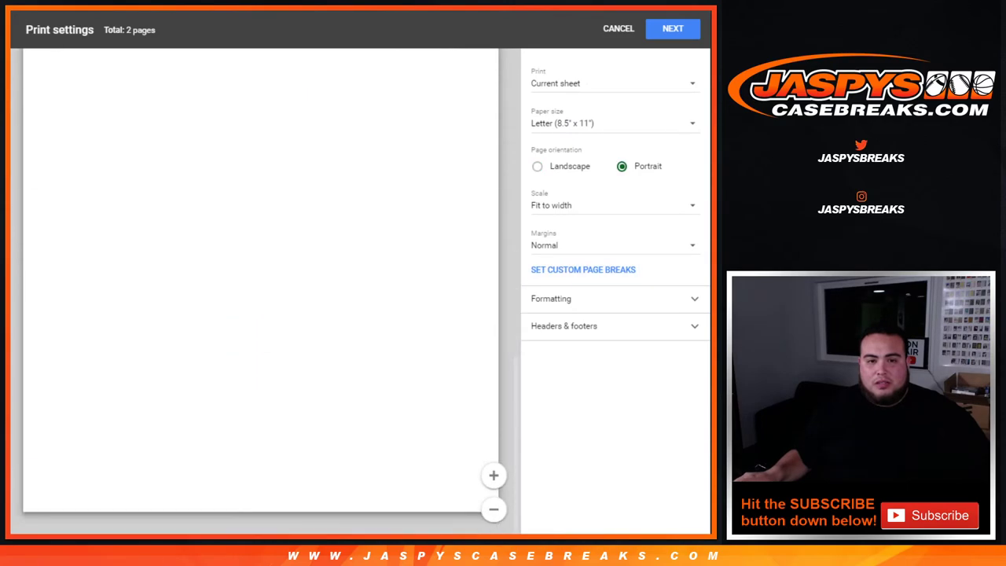
click(619, 28)
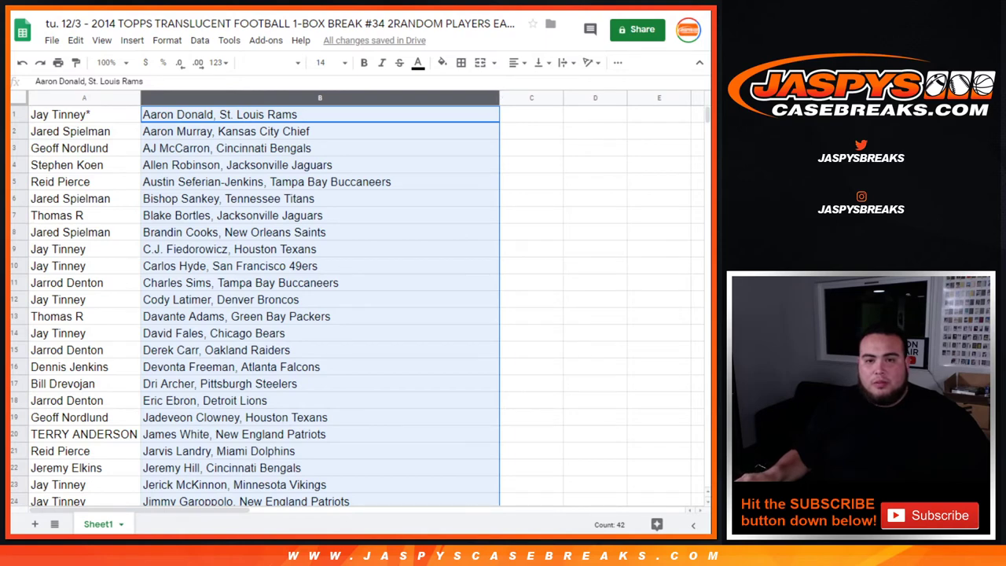
- Set the font size of the entire sheet to 10
click(319, 114)
click(19, 97)
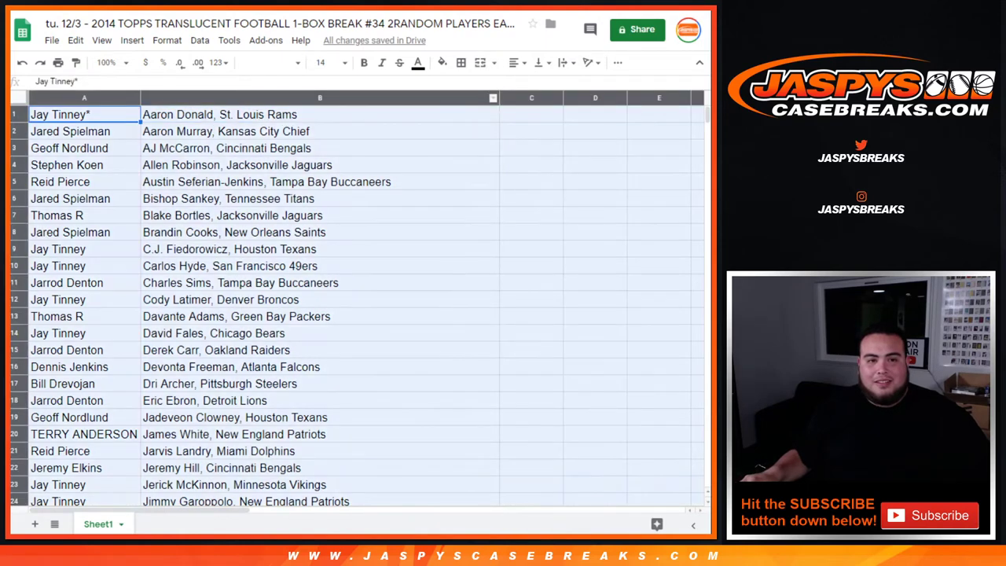
click(326, 63)
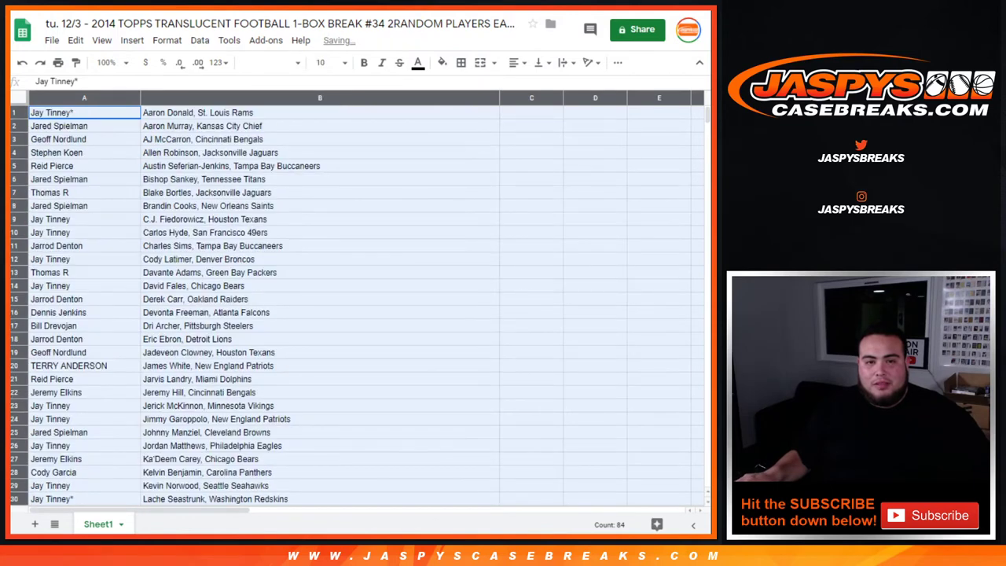
- Include the workbook title in the print header and print one copy of the current sheet on the Samsung M2020 printer
key(ctrl+p)
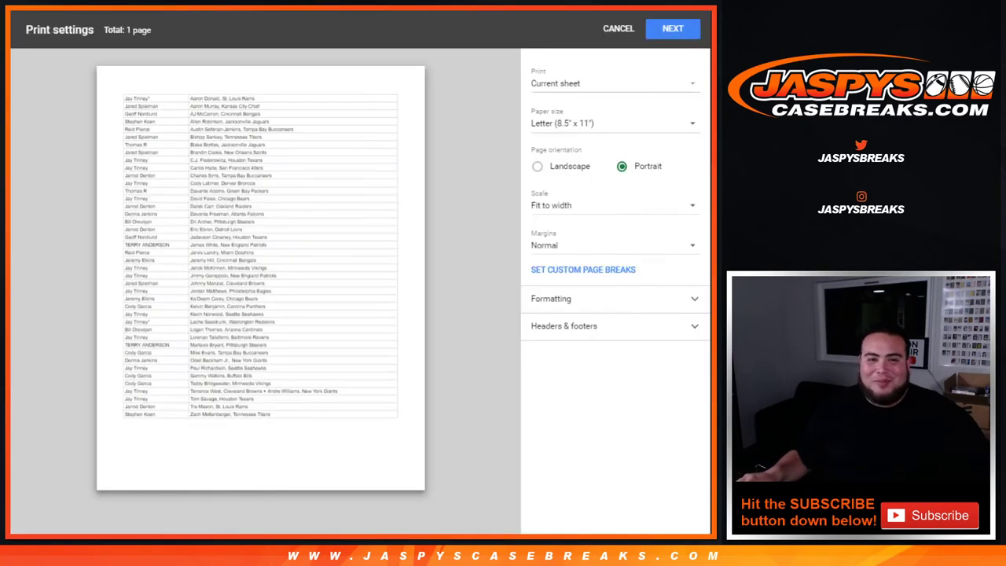
click(564, 325)
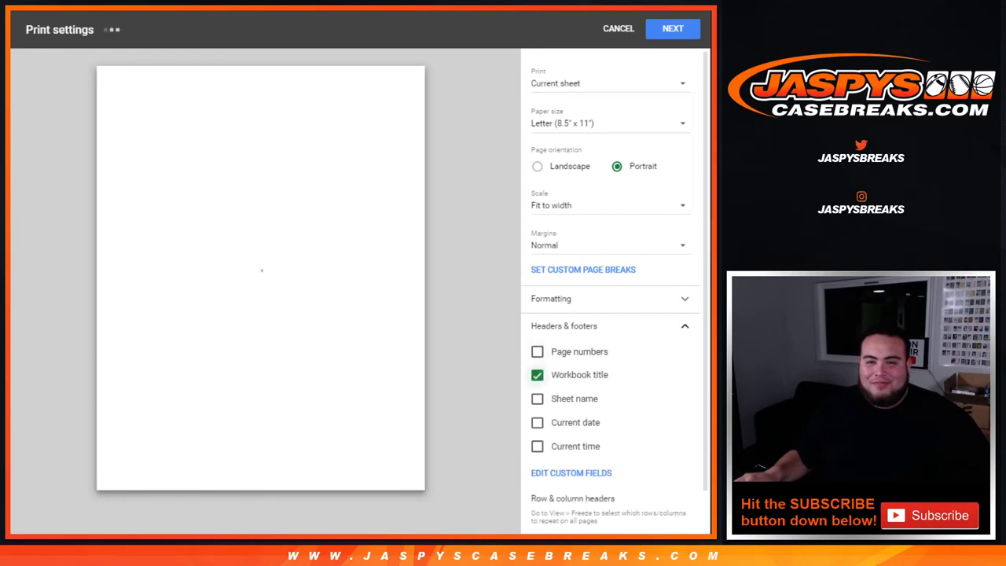
key(Escape)
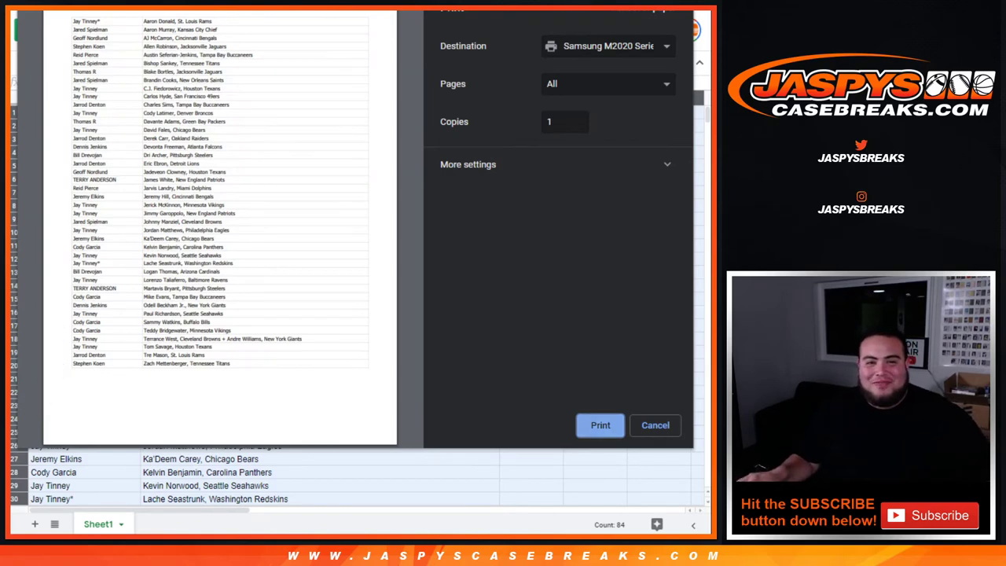
key(Escape)
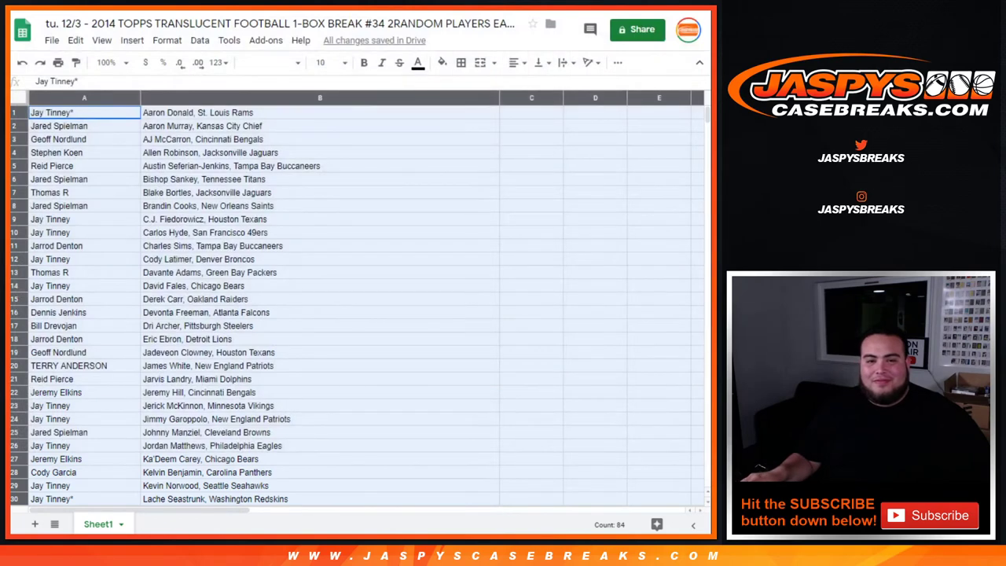